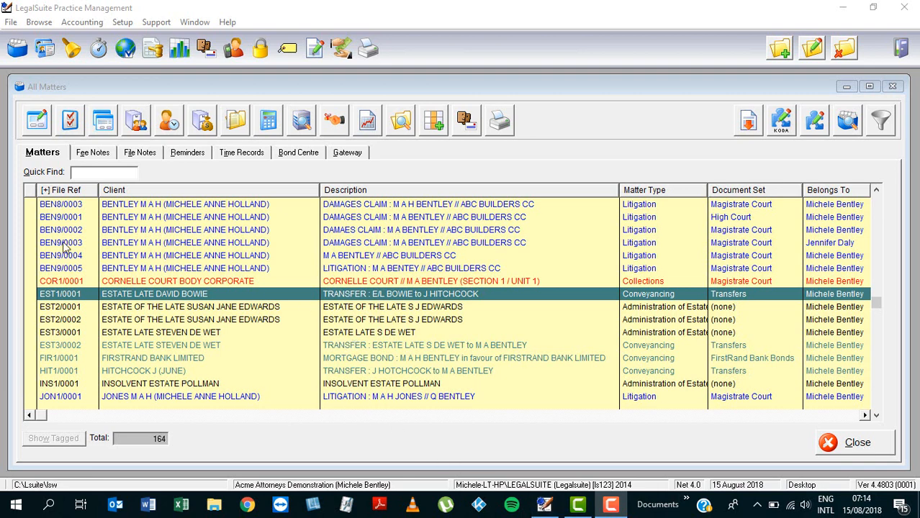
Open the deceased estate details of transfer matter EST1/0001
{"action": "left_click", "coordinate": [34, 126]}
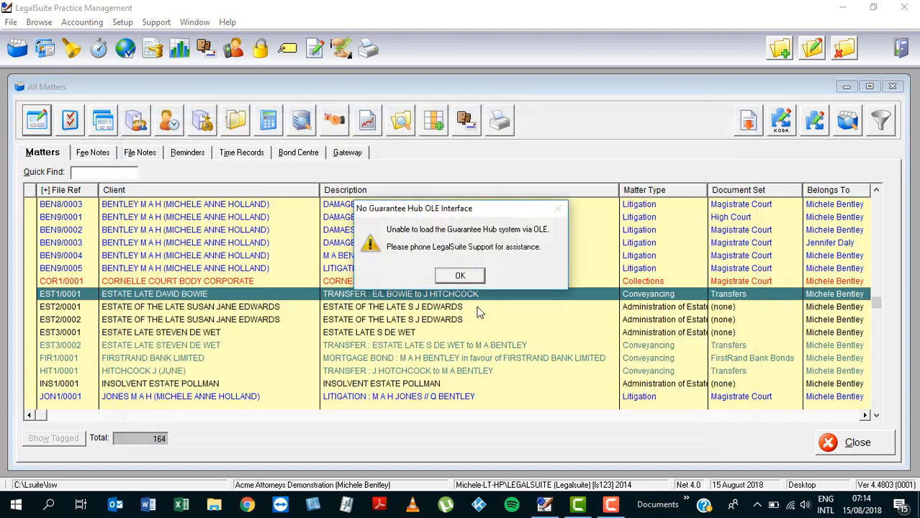
{"action": "left_click", "coordinate": [460, 276]}
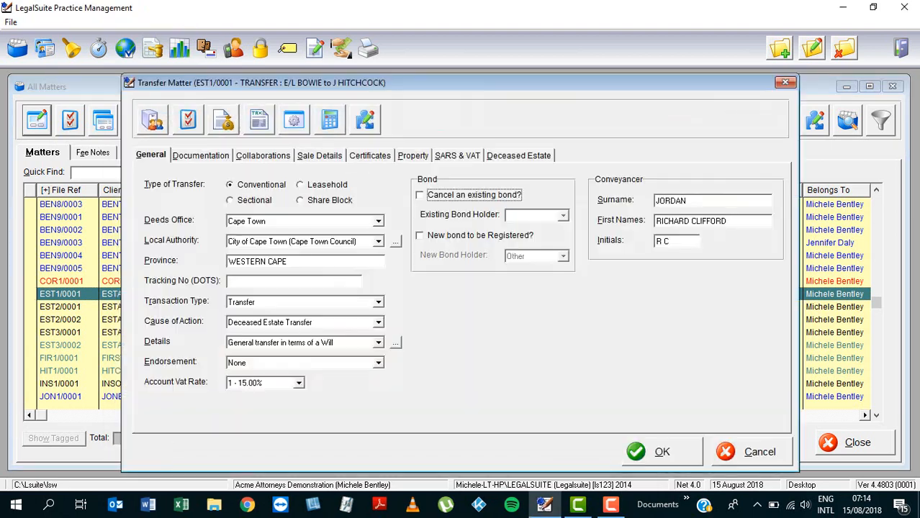
{"action": "left_click", "coordinate": [526, 158]}
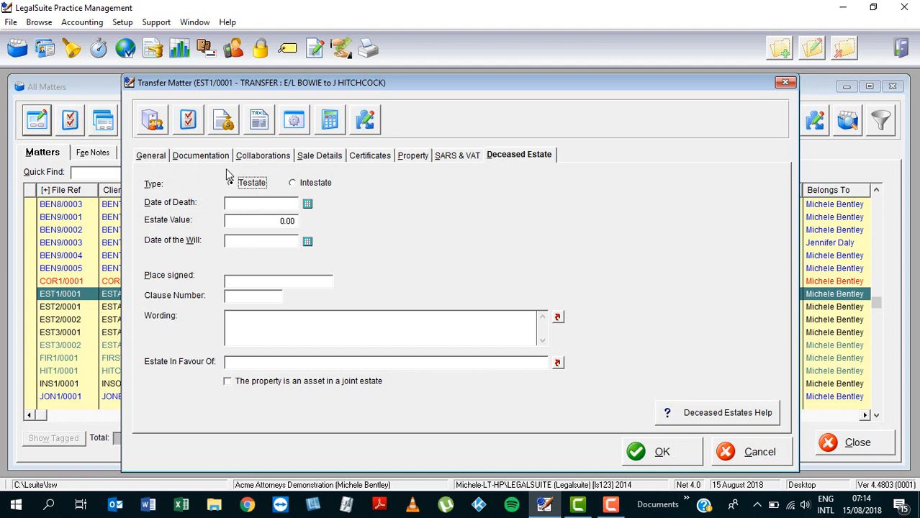
Set the date of death to 01/05/2018 and the estate value to 1,500,000.00
{"action": "left_click", "coordinate": [264, 206]}
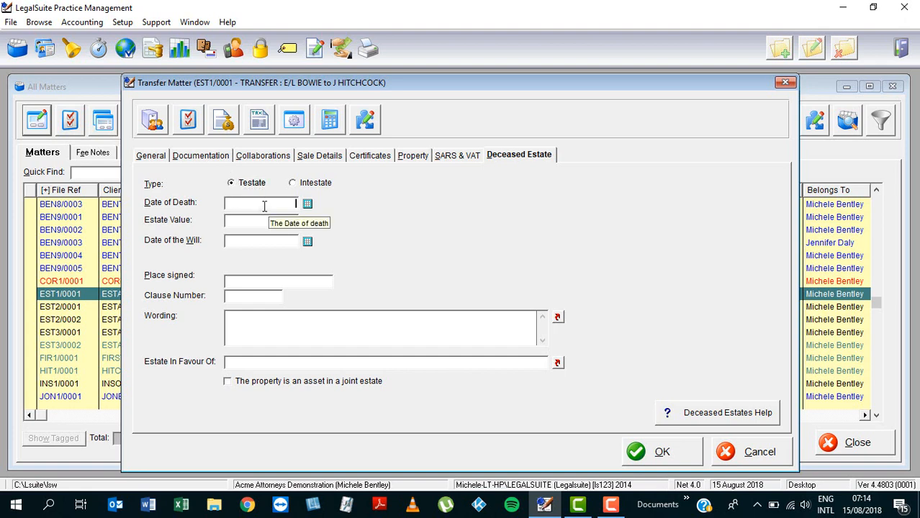
{"action": "type", "text": "010518"}
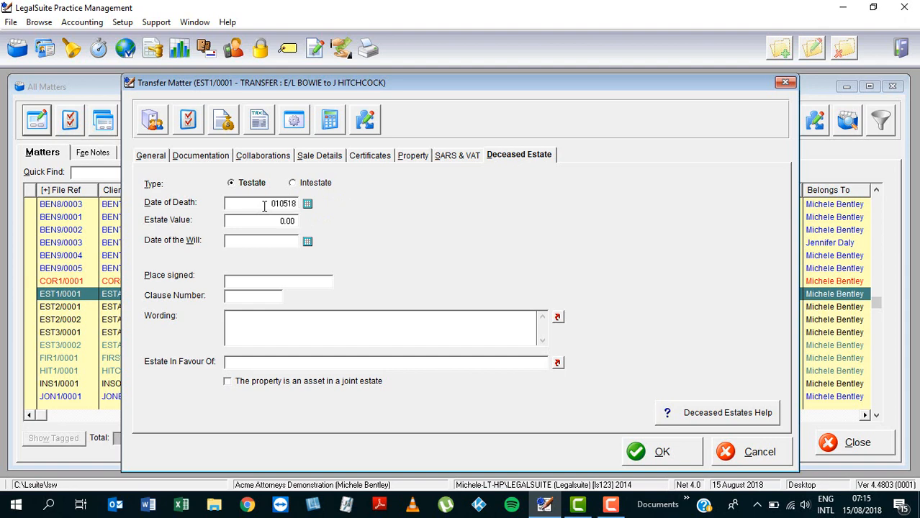
{"action": "key", "text": "Tab"}
{"action": "type", "text": "1500000"}
Set the date of the will to 01/11/1999 and the place signed to CAPE TOWN
{"action": "key", "text": "Tab"}
{"action": "type", "text": "01111999"}
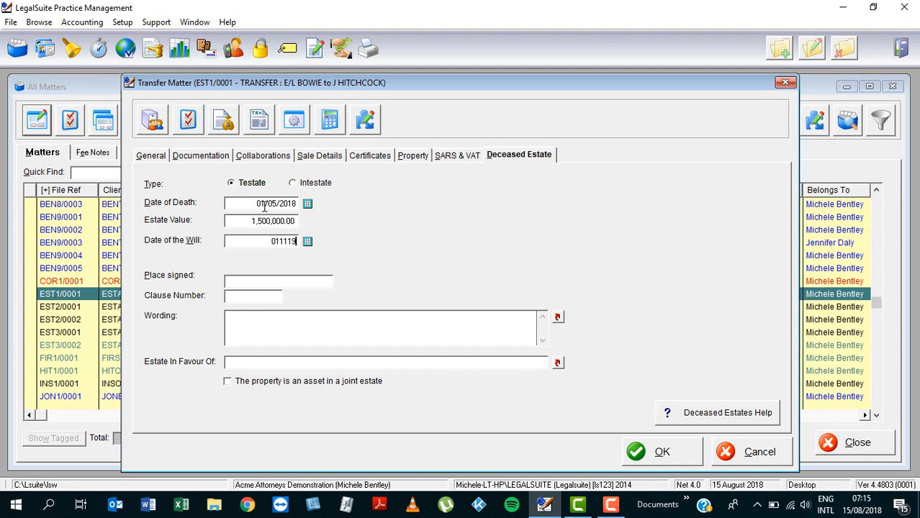
{"action": "key", "text": "Tab"}
{"action": "type", "text": "cape town"}
{"action": "key", "text": "BackSpace"}
{"action": "key", "text": "BackSpace"}
{"action": "key", "text": "BackSpace"}
{"action": "key", "text": "BackSpace"}
{"action": "key", "text": "BackSpace"}
{"action": "key", "text": "BackSpace"}
{"action": "key", "text": "BackSpace"}
{"action": "key", "text": "BackSpace"}
{"action": "key", "text": "BackSpace"}
{"action": "type", "text": "CAPE TOWN"}
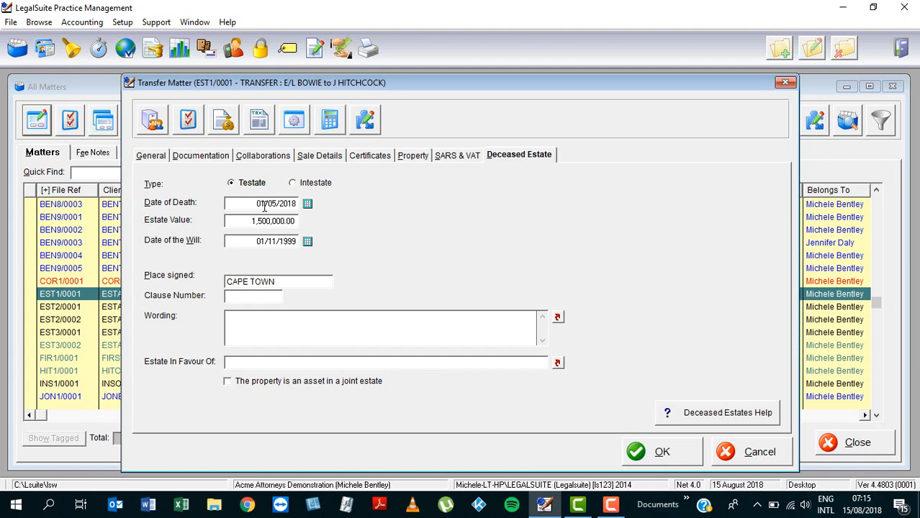
Enter clause number 5.1 of the will with the wording "INSERT VERBATIM CLAUSE OF WILL HERE."
{"action": "key", "text": "Tab"}
{"action": "type", "text": "5.1"}
{"action": "left_click", "coordinate": [263, 319]}
{"action": "type", "text": "INSERT VERBATIM CLAUSE OF WI"}
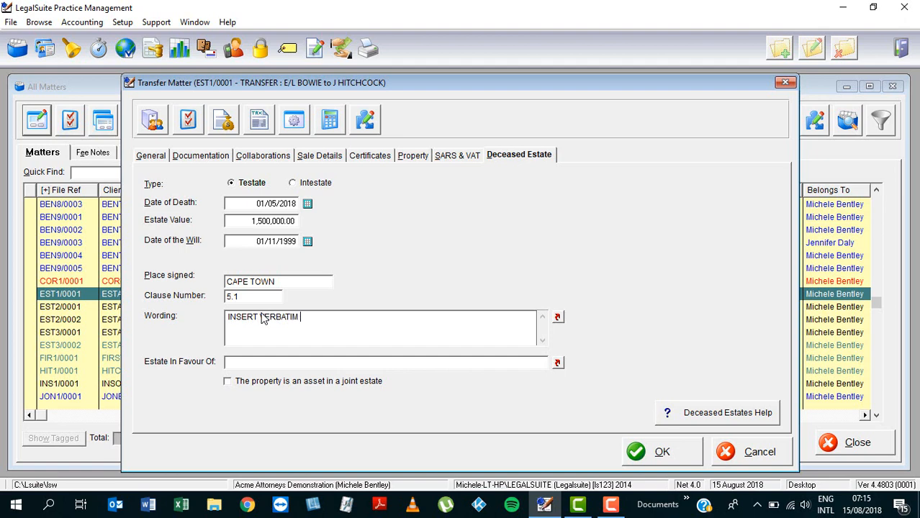
{"action": "type", "text": "LL "}
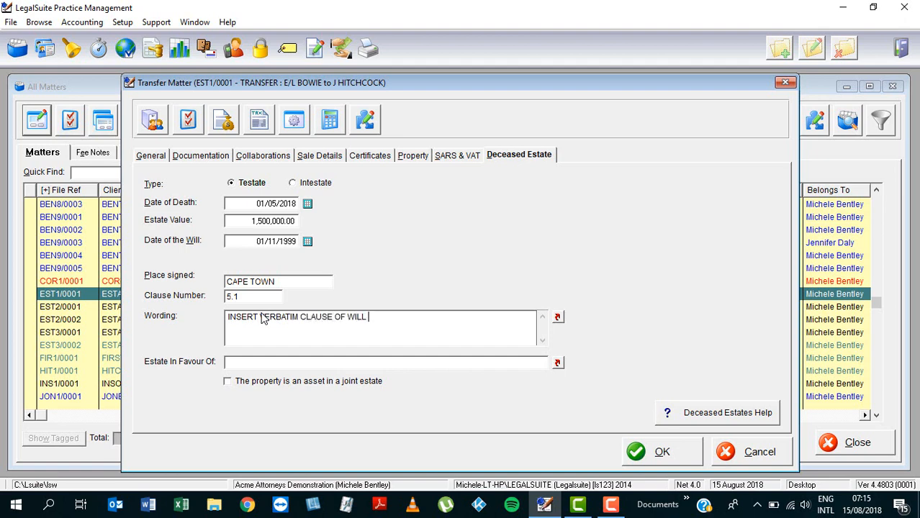
{"action": "type", "text": "HERE."}
Fill in the party the estate is in favour of with SURVIVING SPOUSE from the lookup library
{"action": "left_click", "coordinate": [248, 363]}
{"action": "left_click", "coordinate": [558, 364]}
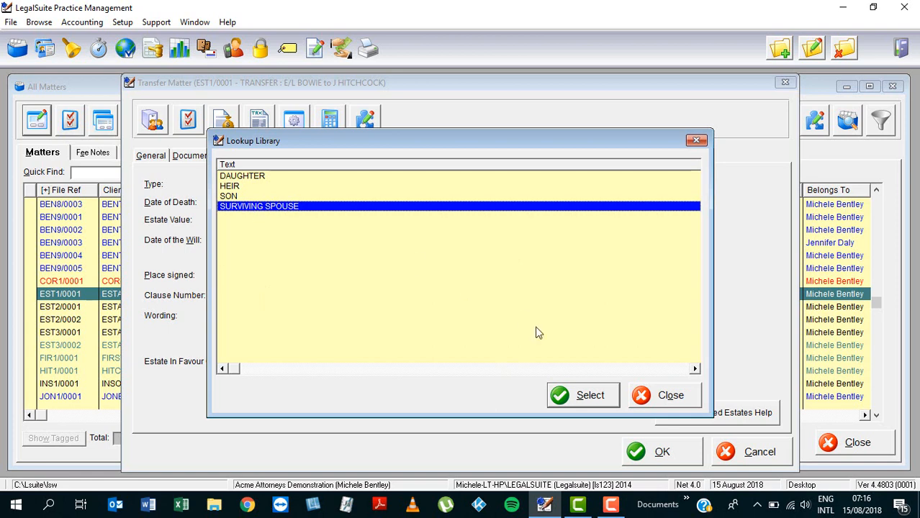
{"action": "left_click", "coordinate": [585, 395]}
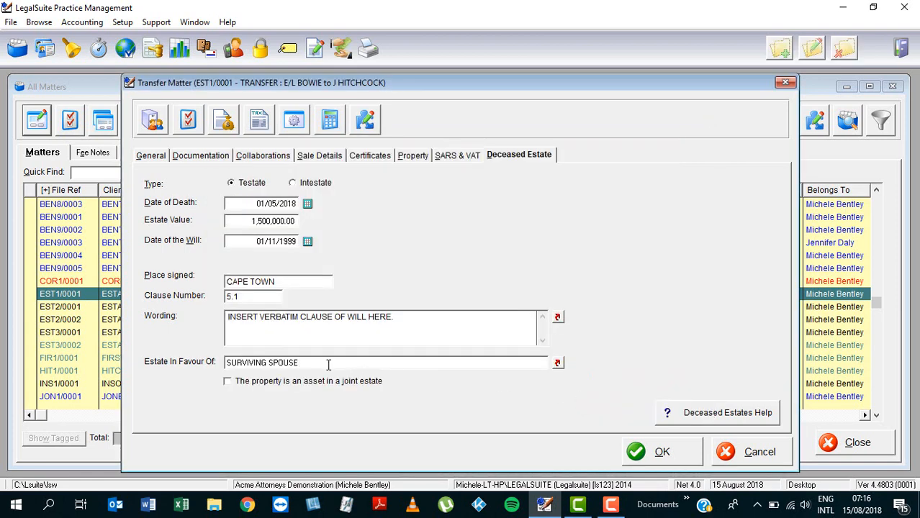
Mark the property as an asset in a joint estate and clear that mark again
{"action": "left_click_drag", "start_coordinate": [323, 365], "coordinate": [187, 359]}
{"action": "left_click", "coordinate": [374, 354]}
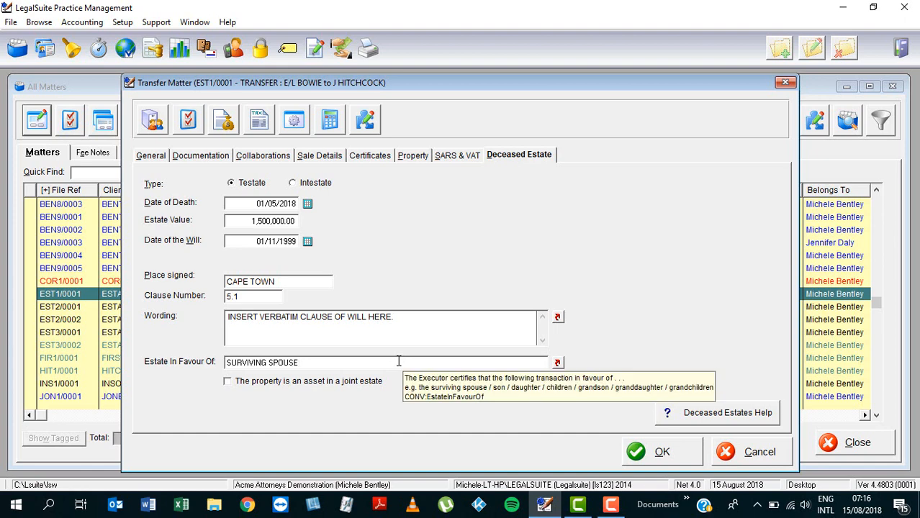
{"action": "left_click", "coordinate": [228, 385]}
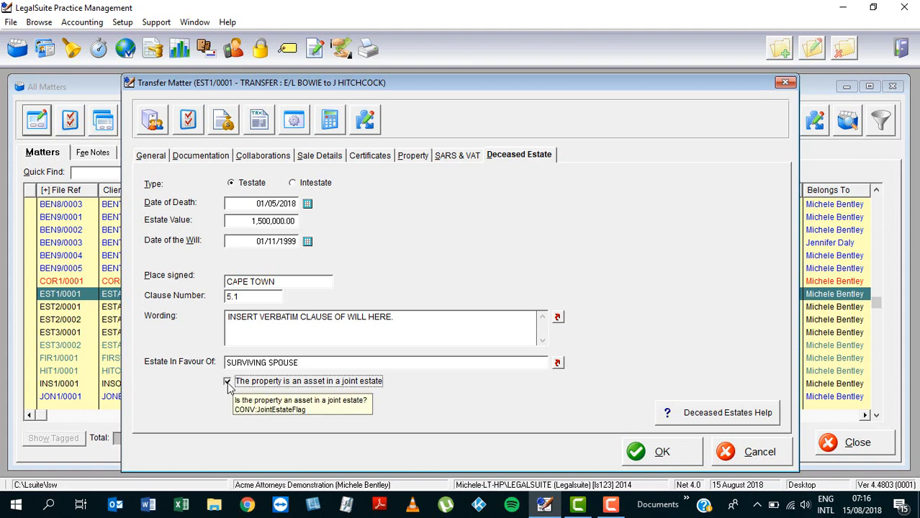
{"action": "left_click", "coordinate": [228, 385]}
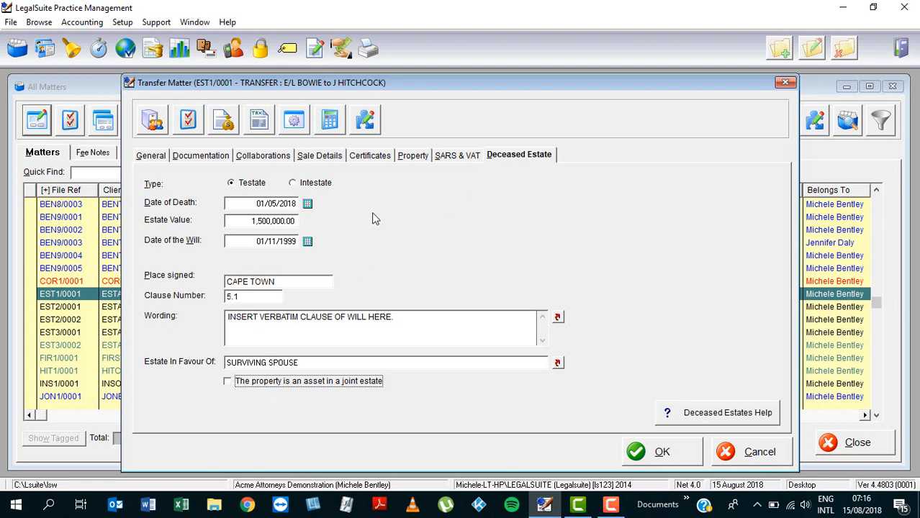
Change the estate type to Intestate, and tick and clear the option that the Intestate Succession Act 81/1987 does not apply
{"action": "left_click", "coordinate": [294, 185]}
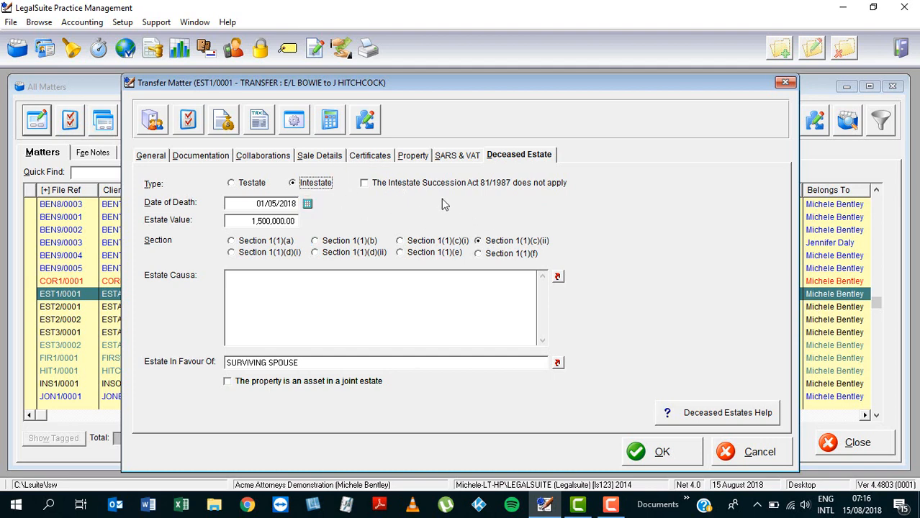
{"action": "left_click", "coordinate": [365, 185]}
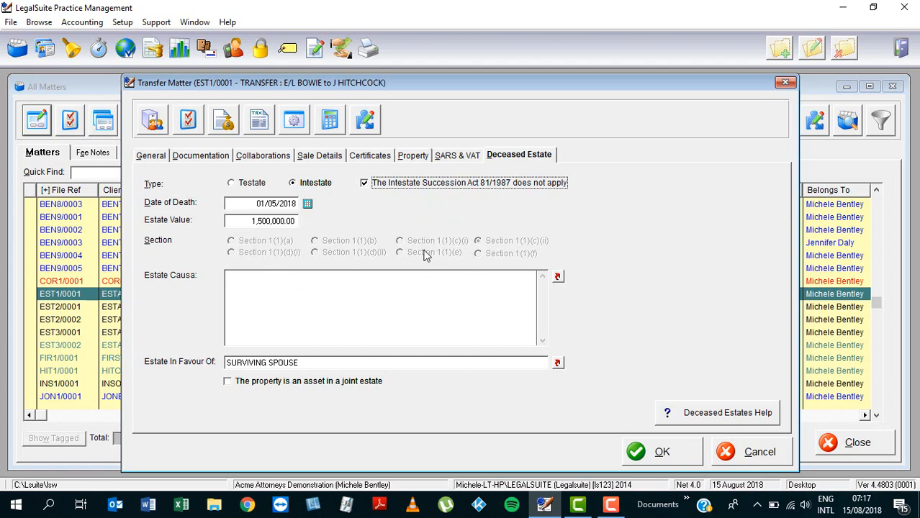
{"action": "left_click", "coordinate": [364, 183]}
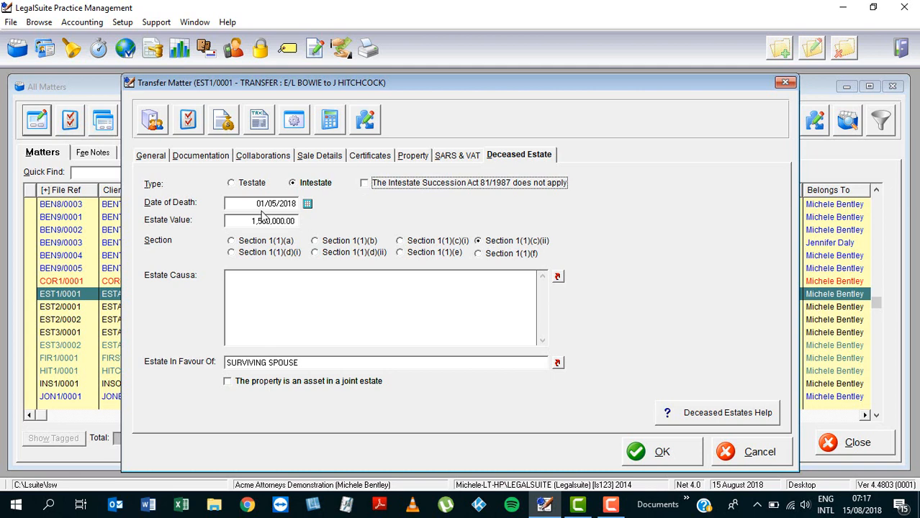
Select Section 1(1)(d)(ii) as the applicable section for the intestate estate
{"action": "left_click_drag", "start_coordinate": [254, 204], "coordinate": [305, 207]}
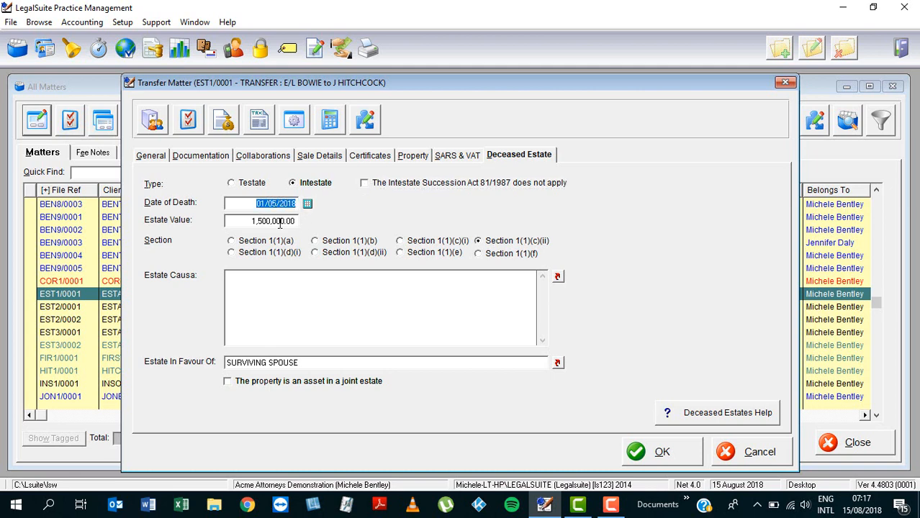
{"action": "left_click_drag", "start_coordinate": [245, 222], "coordinate": [295, 225]}
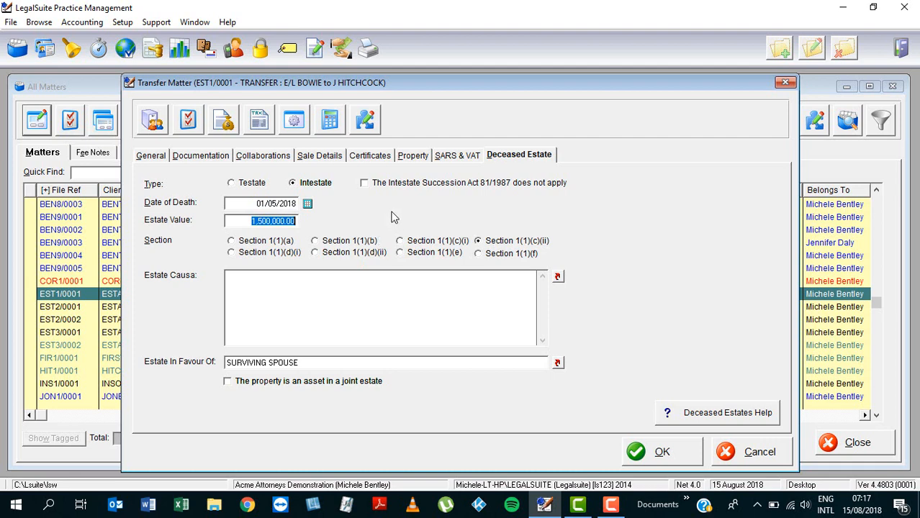
{"action": "left_click", "coordinate": [317, 258]}
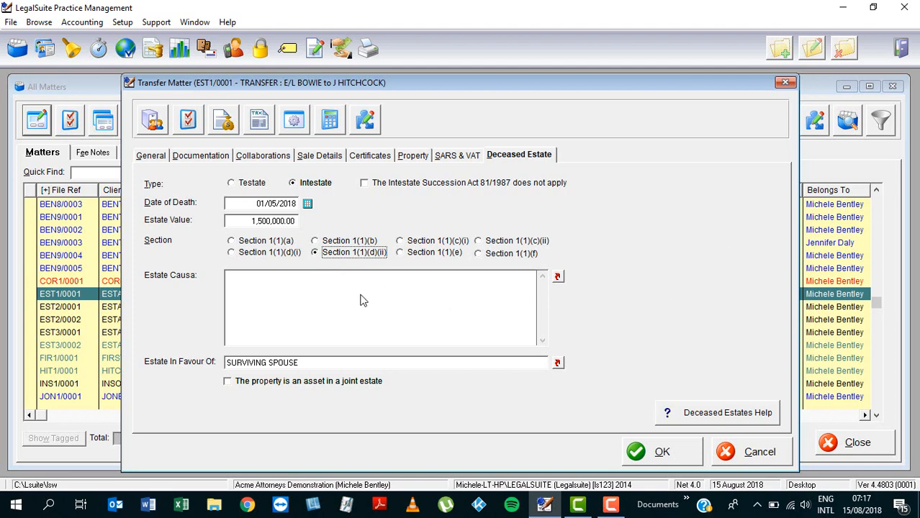
Enter "ESTATE CAUSA HERE." as the estate causa
{"action": "left_click", "coordinate": [313, 295]}
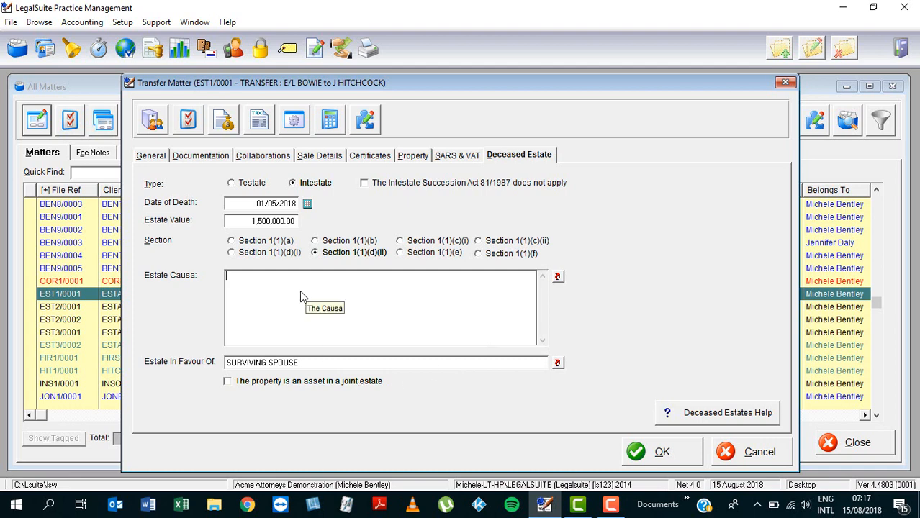
{"action": "type", "text": "ESTATE CAUS"}
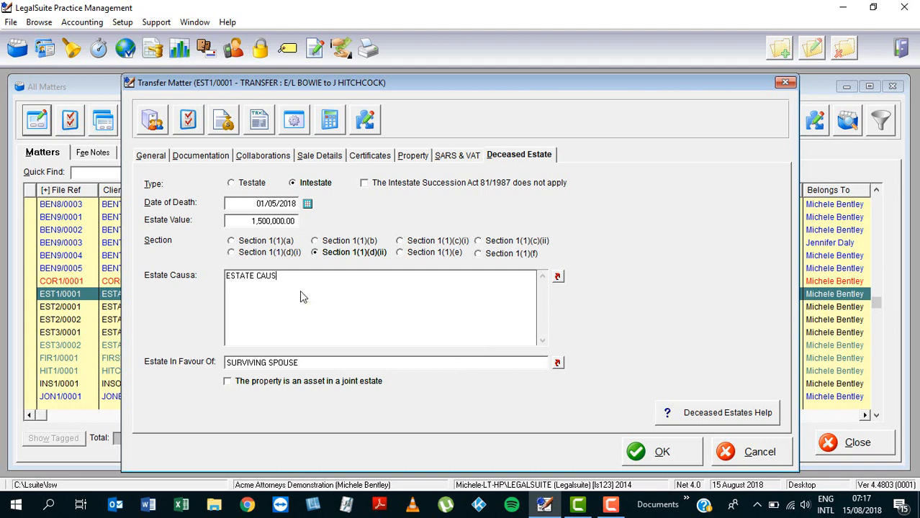
{"action": "type", "text": "A HERE."}
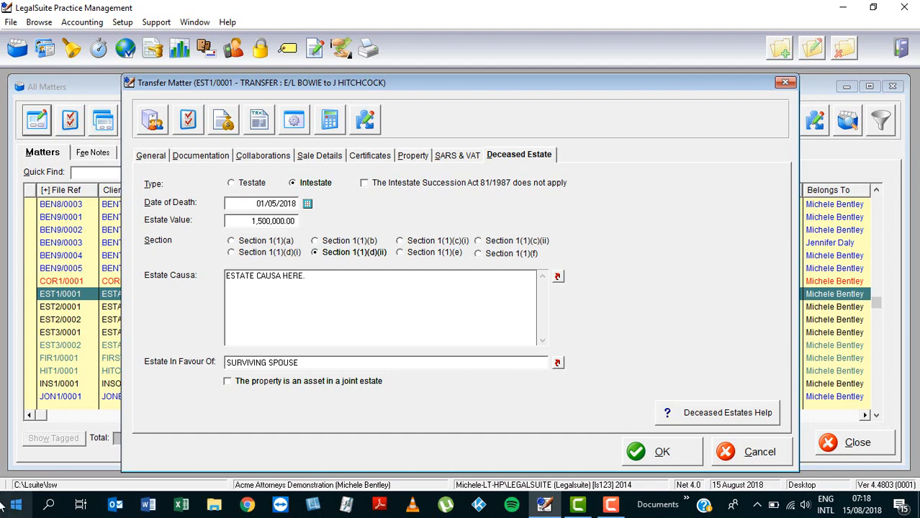
{"action": "left_click", "coordinate": [317, 362]}
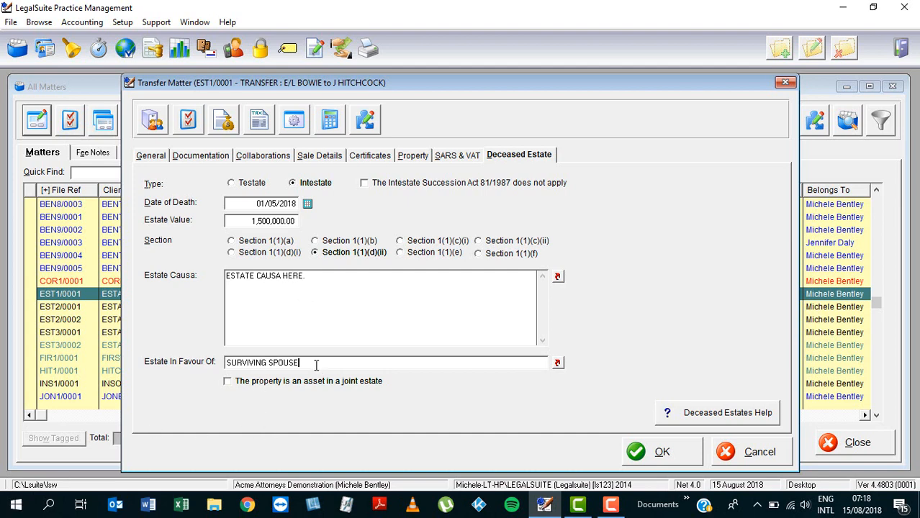
{"action": "left_click_drag", "start_coordinate": [314, 364], "coordinate": [160, 365]}
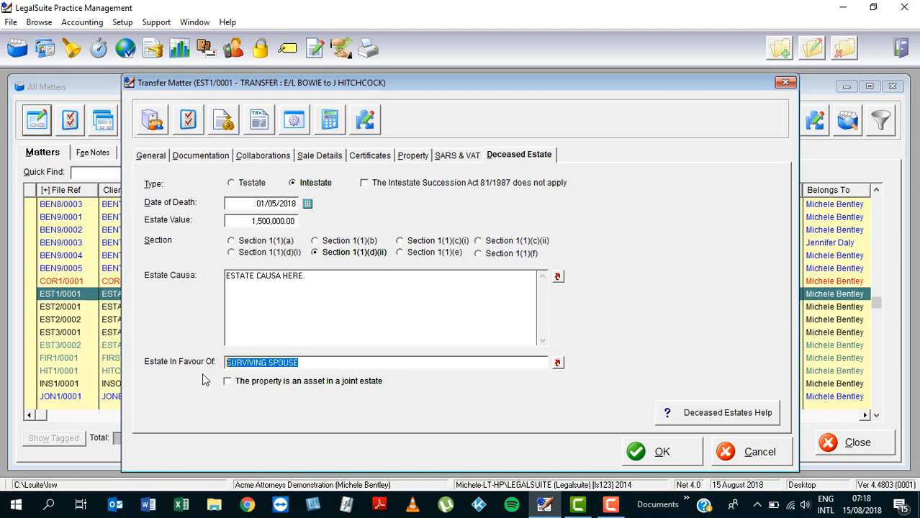
{"action": "left_click", "coordinate": [317, 364]}
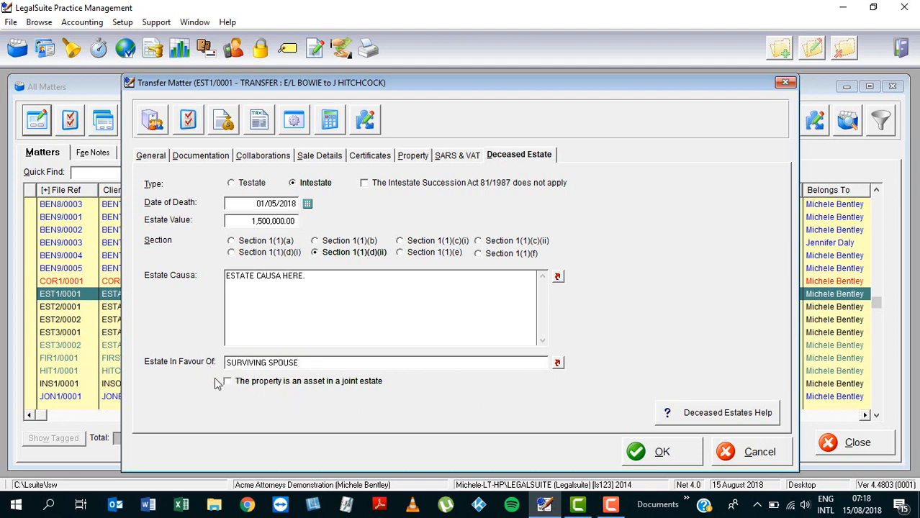